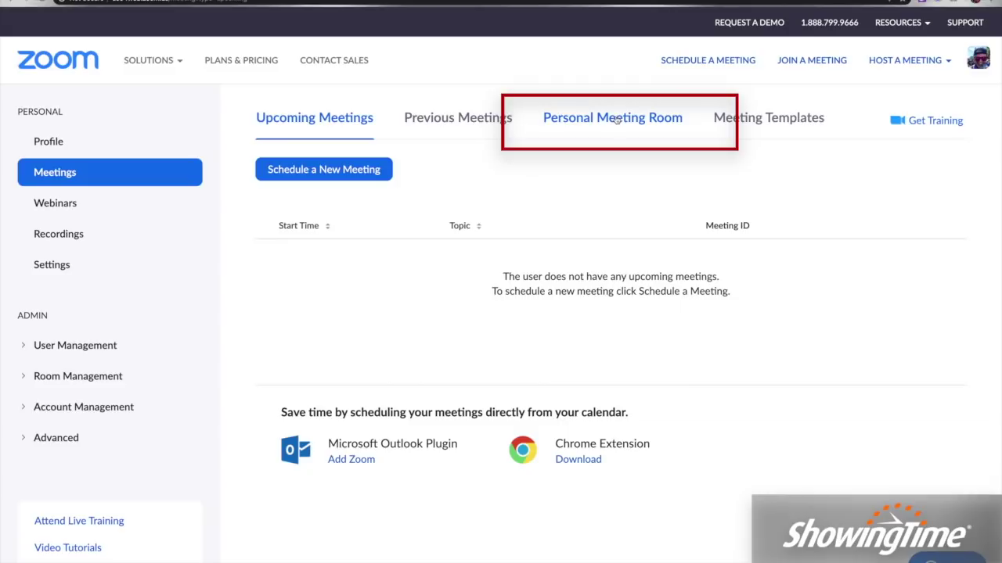
Step: Open the Personal Meeting Room details and copy its full meeting invitation to the clipboard
click(617, 118)
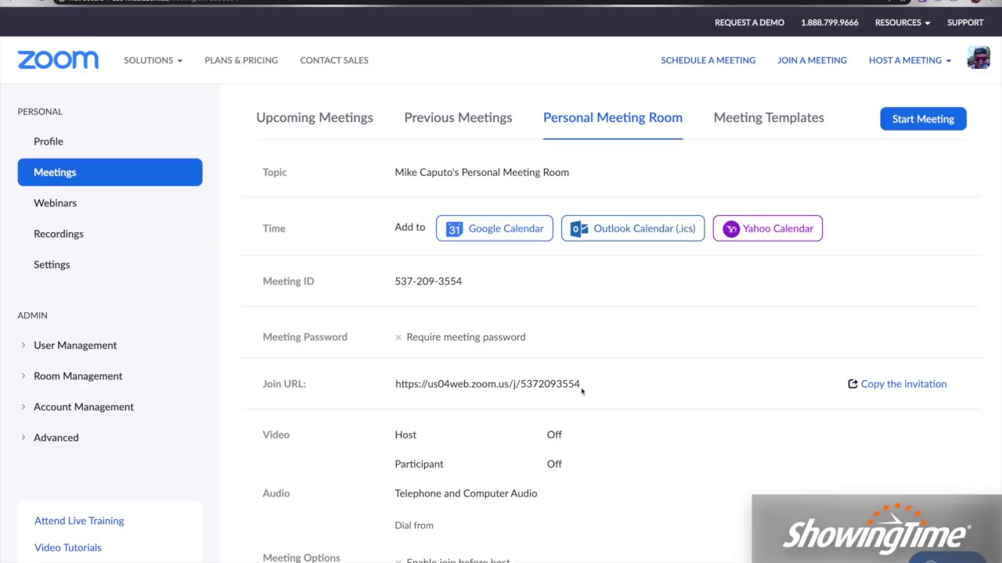
mouse_move(581, 389)
mouse_down()
mouse_move(454, 382)
mouse_move(608, 383)
mouse_move(577, 384)
mouse_up()
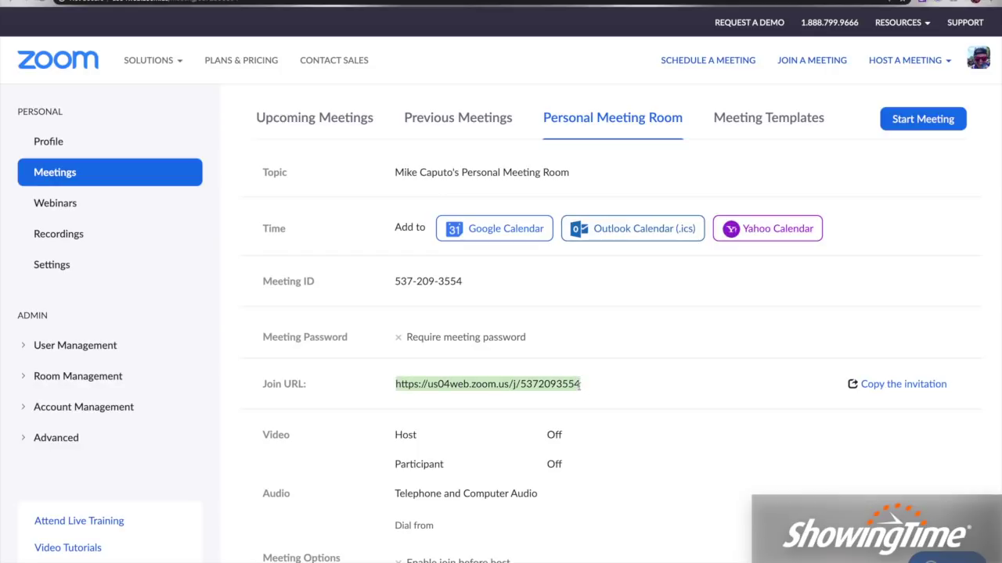
click(925, 392)
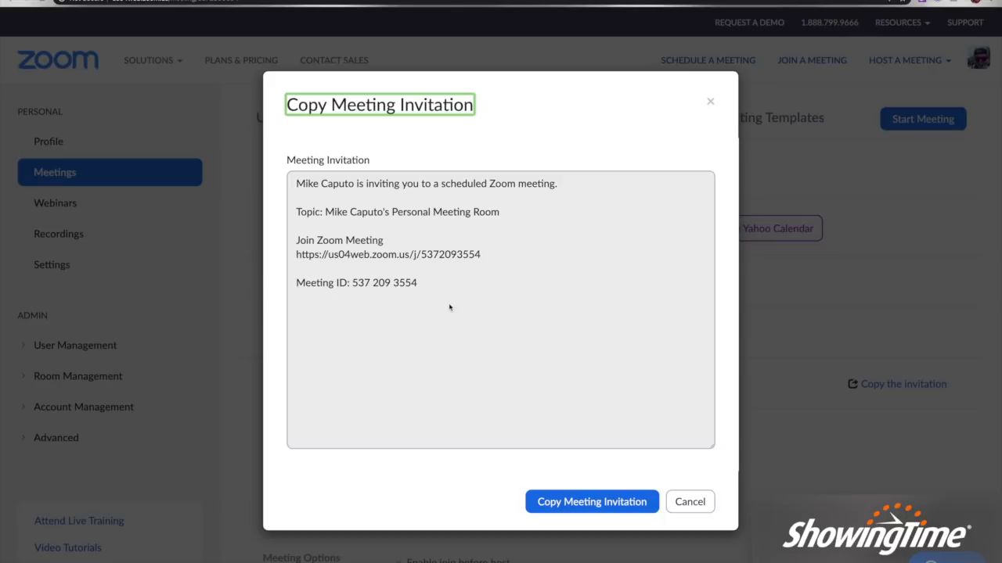
click(567, 502)
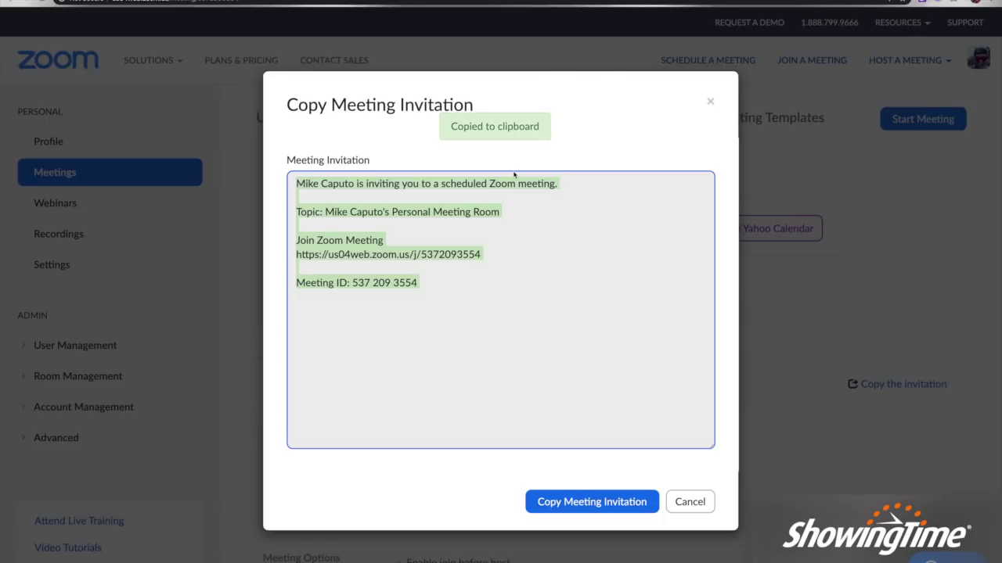
Step: Switch to ShowingTime for the MLS and open the agent's profile for editing
key(ctrl+Right)
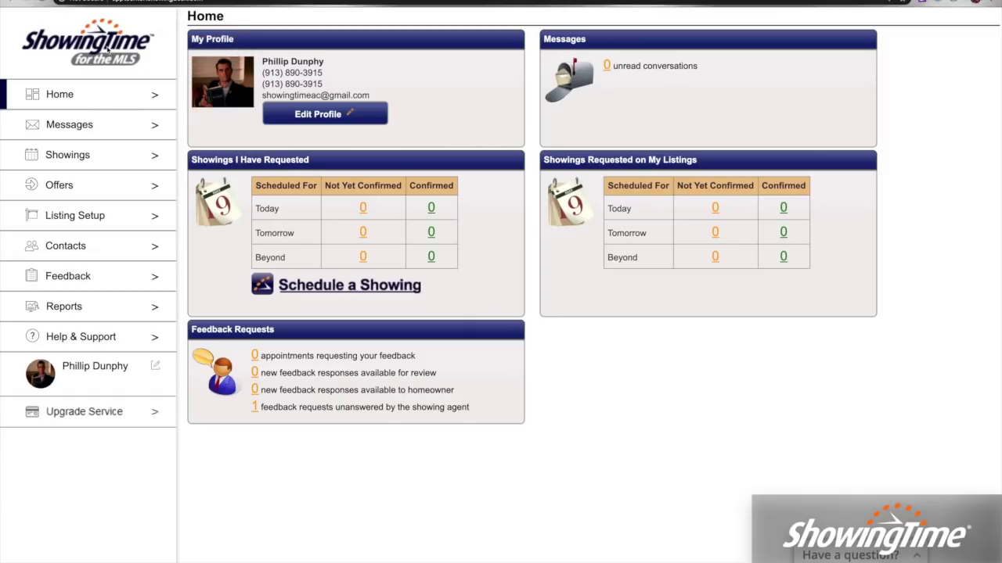
click(295, 119)
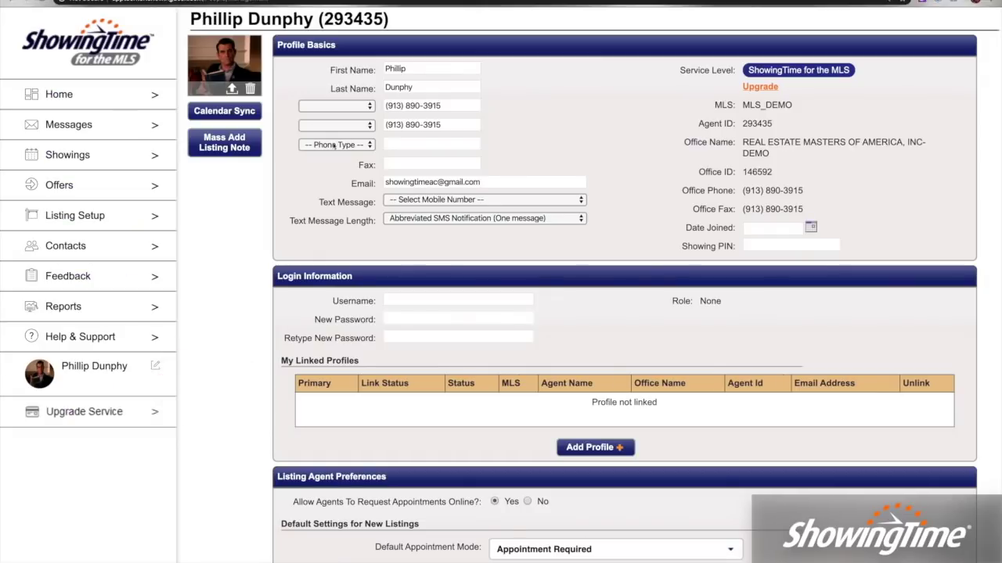
Step: Check the Allow Overlapping Appointments options in the Listing Agent Preferences, keeping No, exclusive showings only
scroll(450, 269, down, 3)
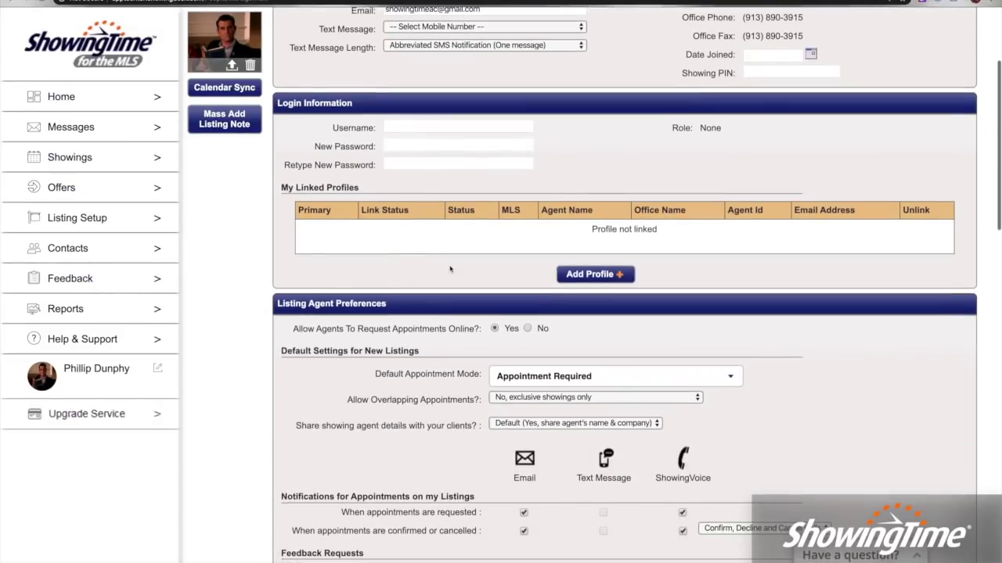
scroll(450, 269, down, 2)
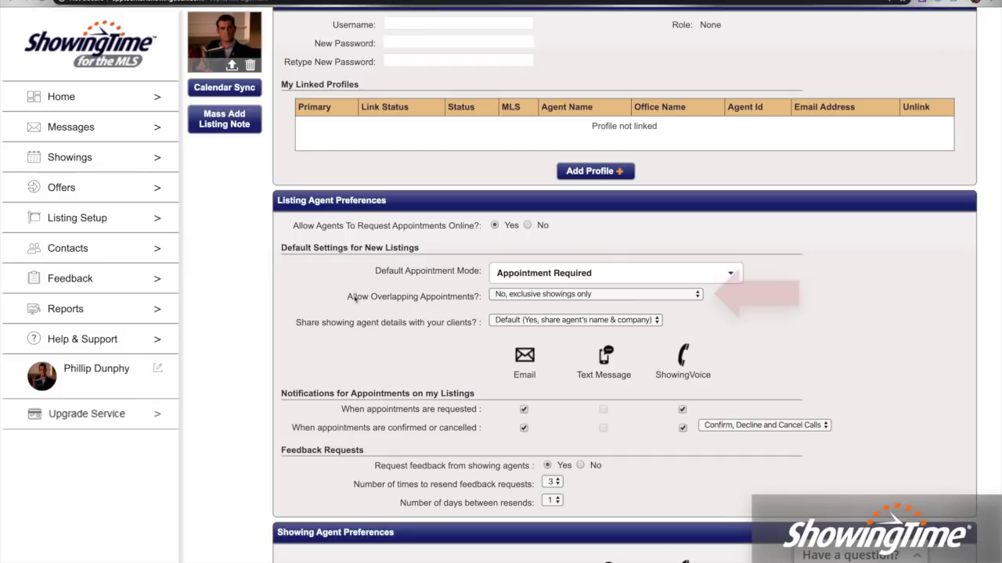
drag(349, 298, 482, 302)
click(625, 298)
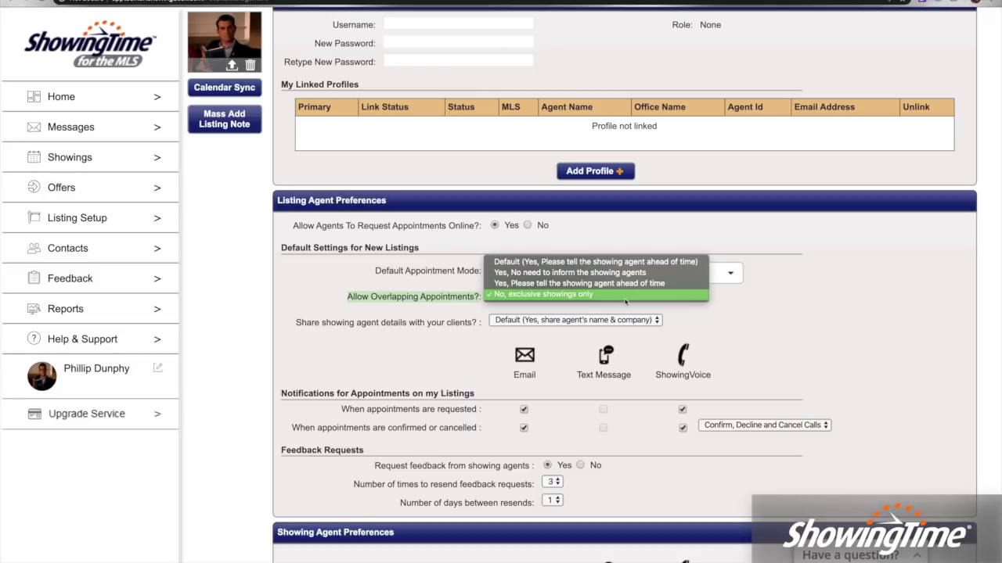
click(578, 233)
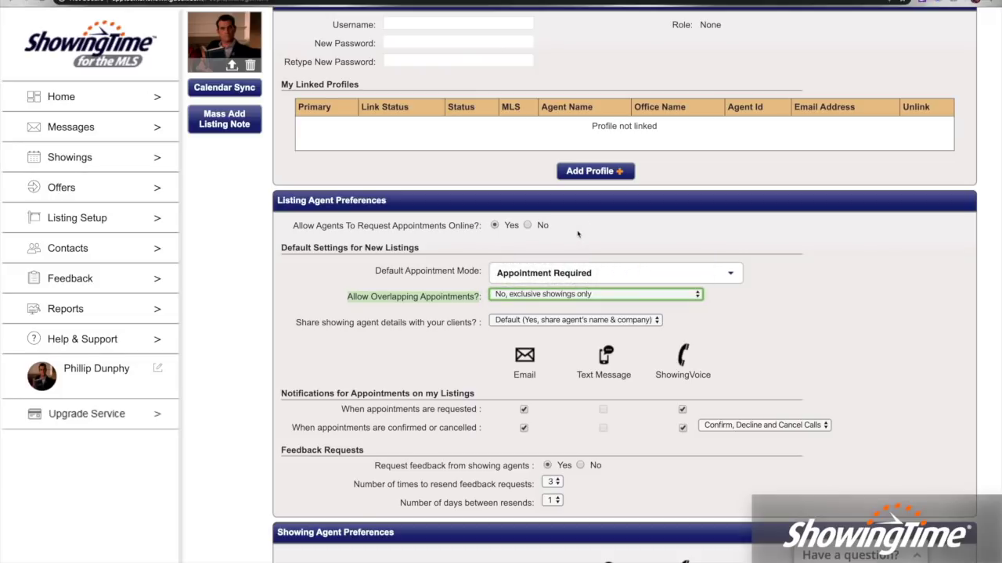
Step: Start a mass listing note to showing agents covering Appointment Required, Courtesy Call or Go and Show, and View Instructions Only
click(224, 119)
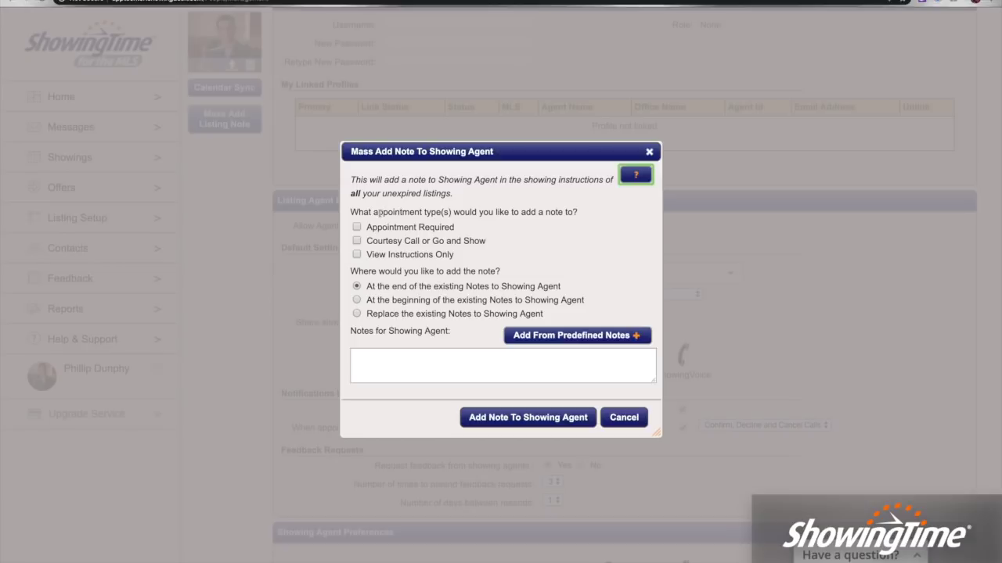
click(357, 227)
click(357, 241)
click(357, 255)
Step: Paste the Zoom invitation into the showing agent note, enlarge the note field, and delete the inviter and topic lines
click(417, 367)
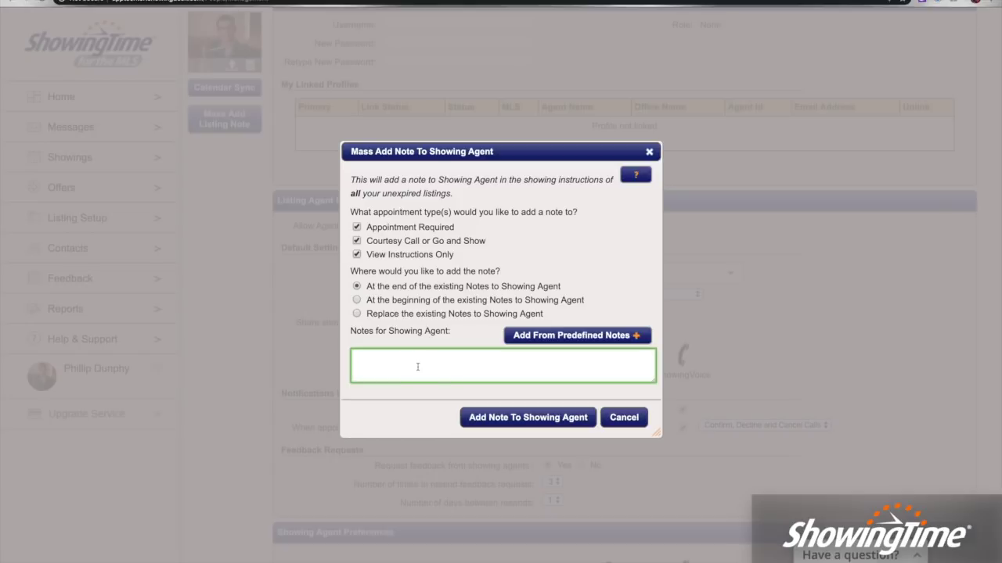
key(ctrl+v)
drag(655, 382, 655, 461)
drag(530, 377, 283, 331)
key(BackSpace)
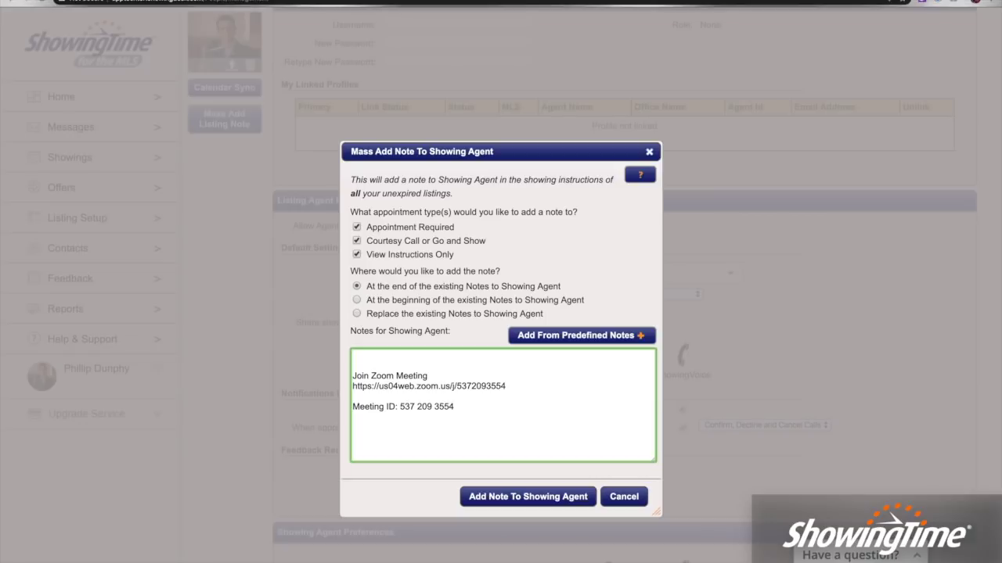
Step: Begin the note with the line "All showings will be done via live streaming with zoom"
text(All showings will be done via )
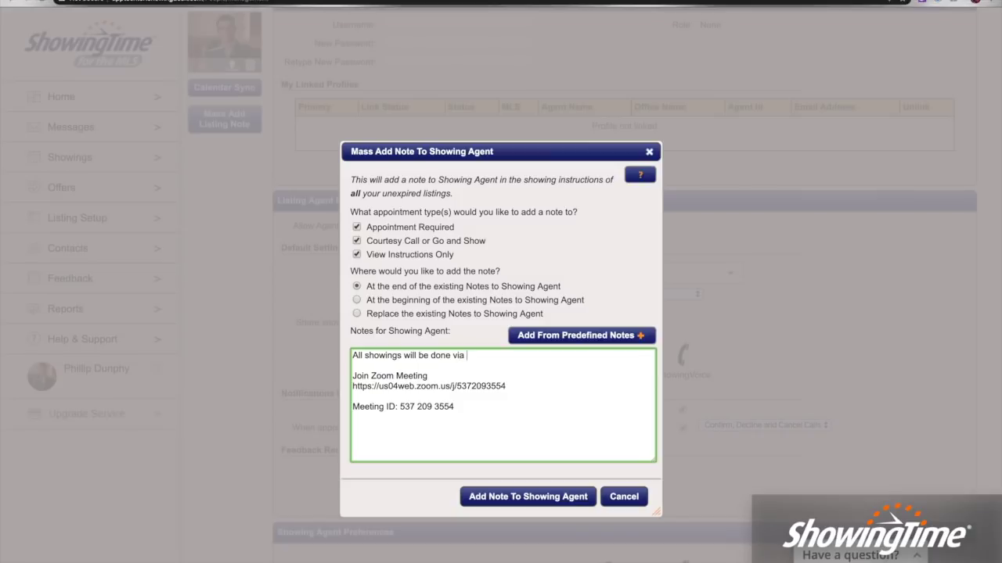
text(live strea,ing)
key(BackSpace)
key(BackSpace)
text(ming with zoom)
Step: Add the note to the showing instructions of all selected listings and confirm the action
click(487, 499)
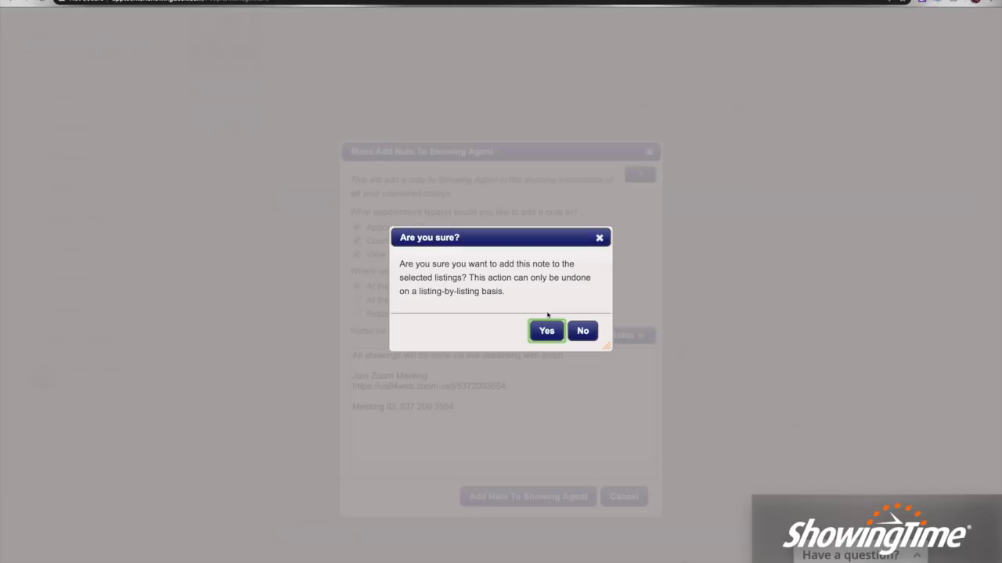
click(547, 330)
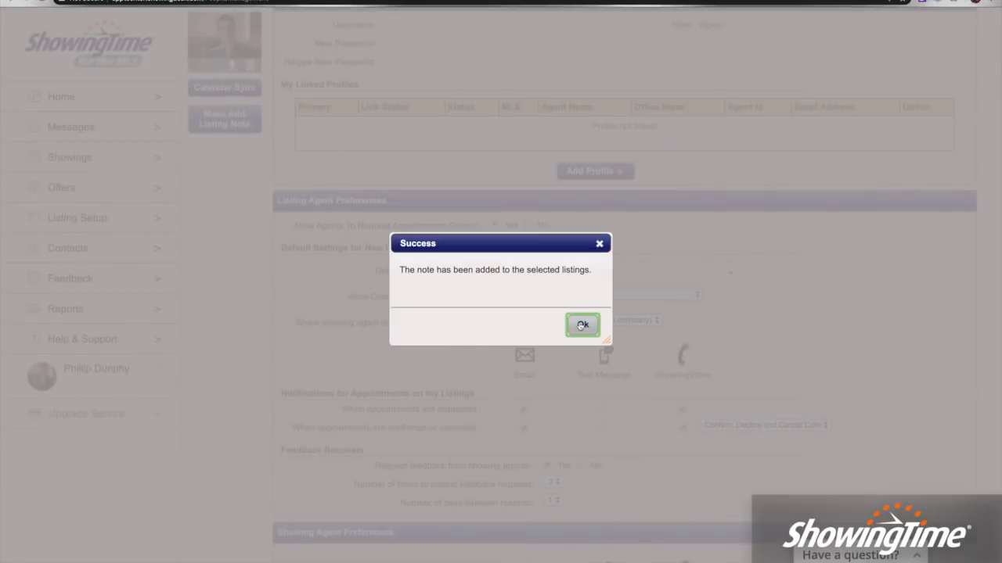
click(581, 325)
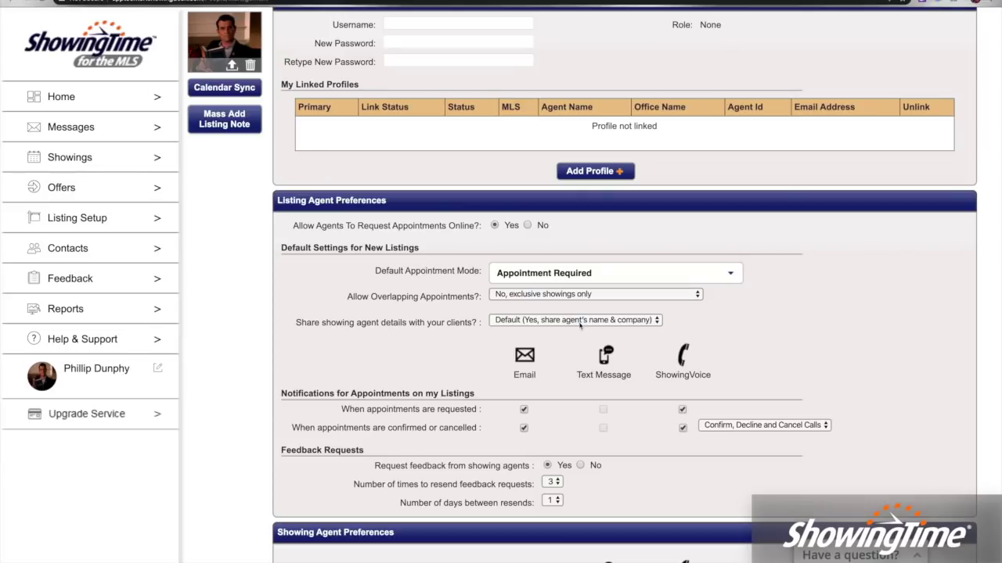
Step: Open the Chicago listing from Listing Setup and check its Additional Instructions for the Zoom note
click(94, 221)
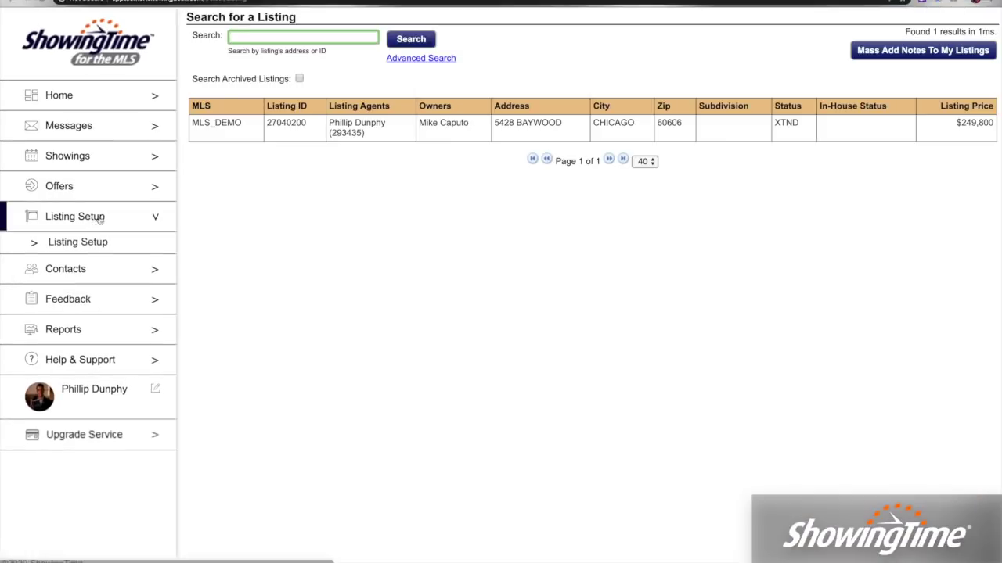
click(518, 138)
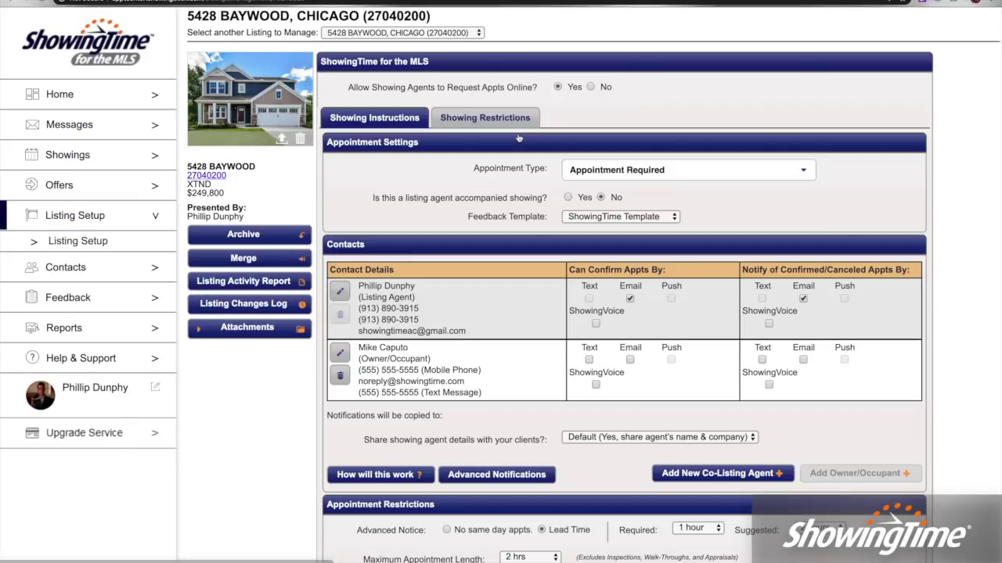
scroll(511, 237, down, 10)
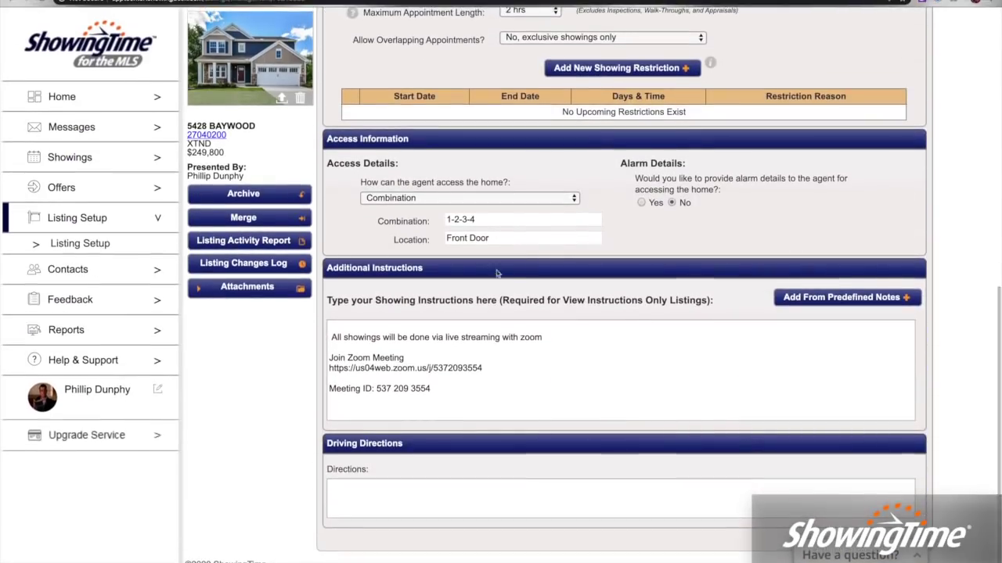
drag(438, 391, 344, 322)
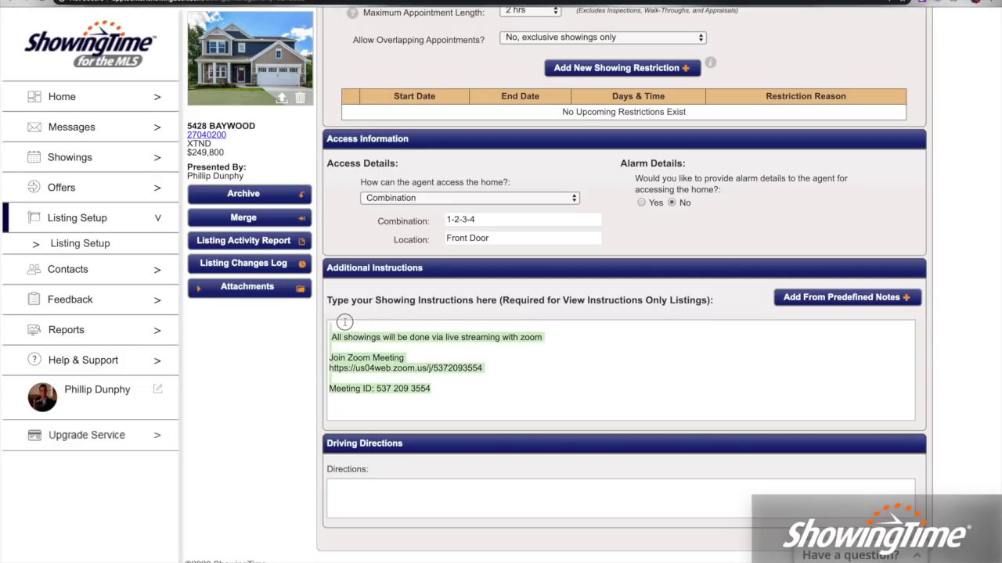
click(560, 378)
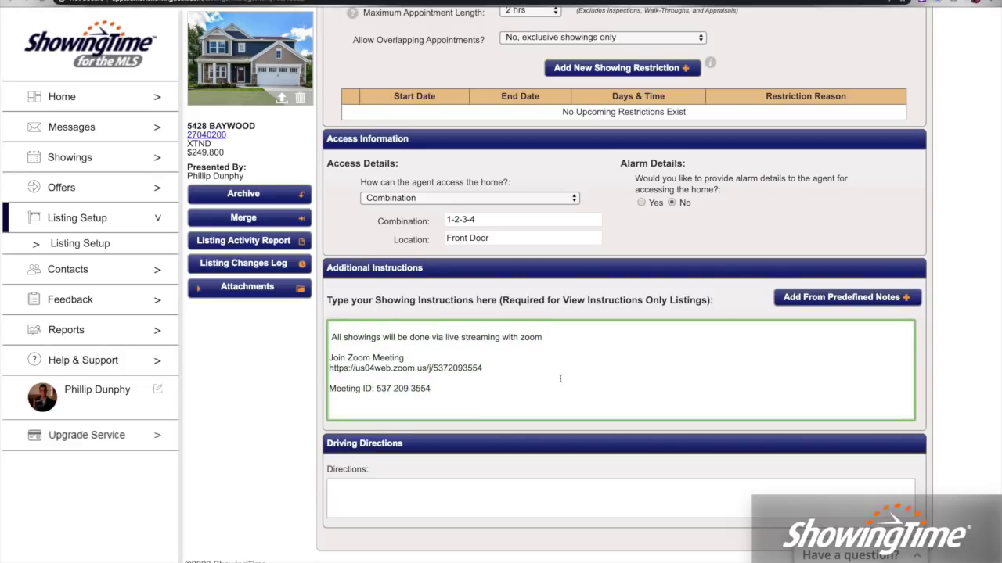
scroll(560, 379, up, 10)
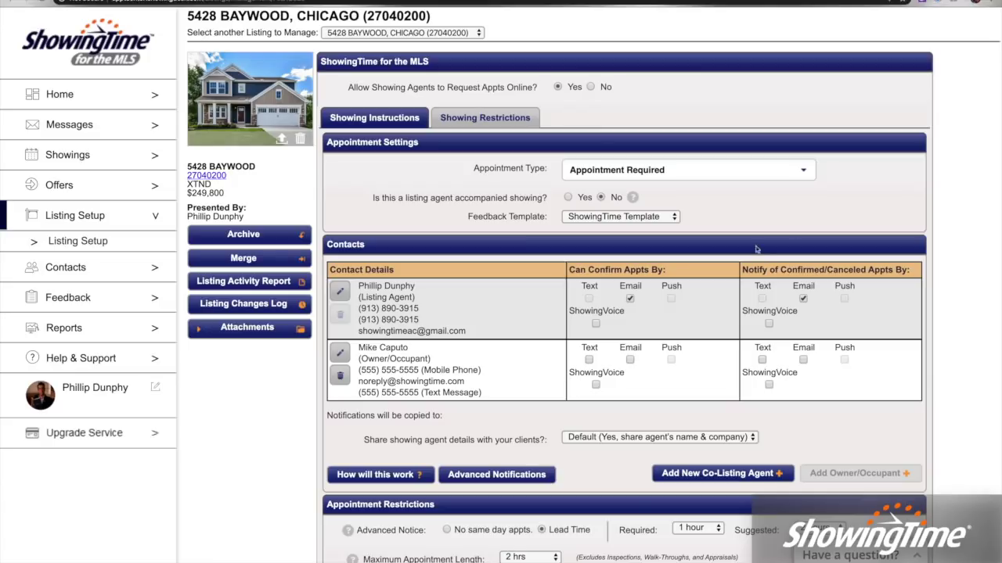
Step: Set the listing's appointment type to Courtesy Call or Go and Show
click(797, 172)
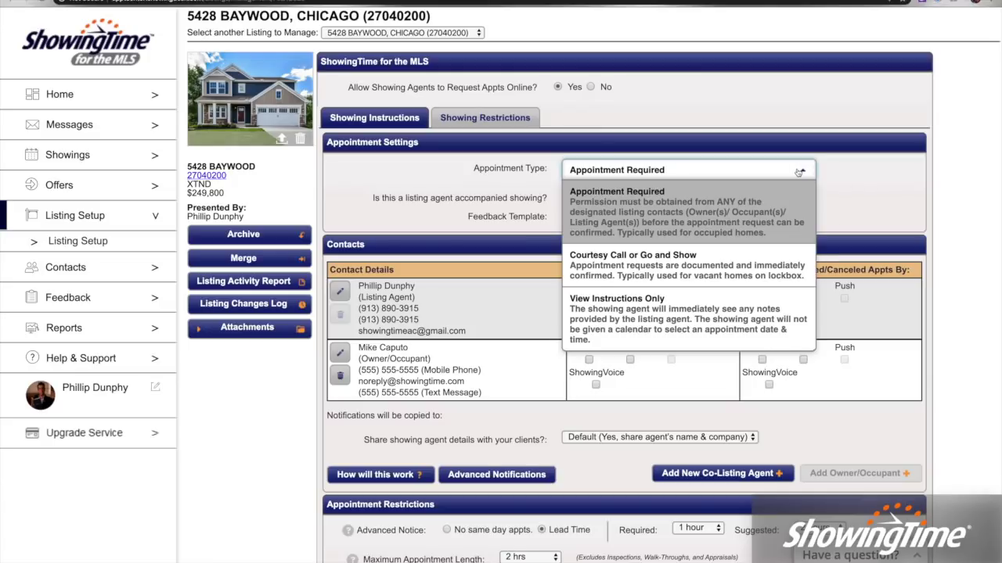
click(692, 265)
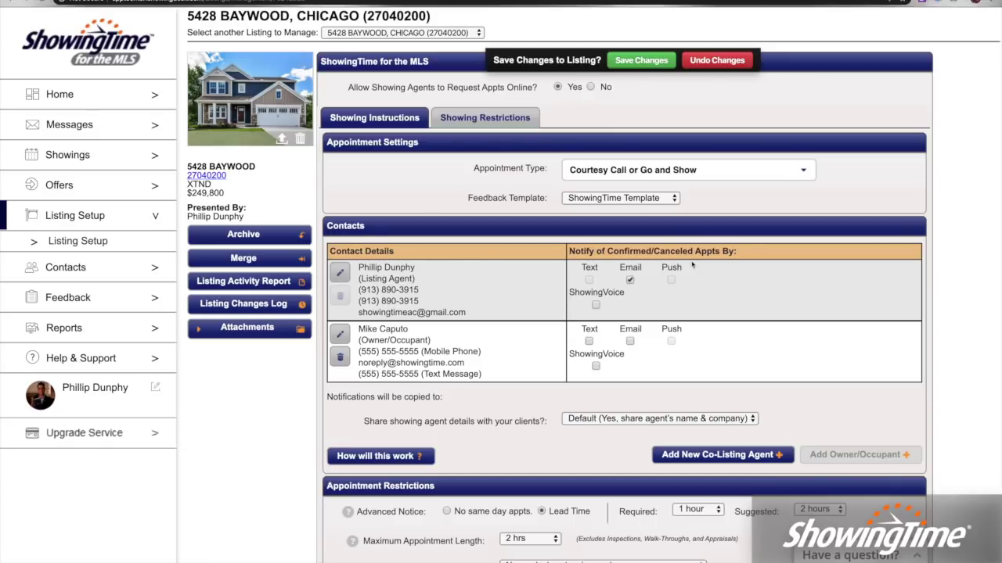
Step: Add a new timed showing restriction with the reason "Home School", running from 8:00 AM to 4:00 PM
scroll(680, 354, down, 1)
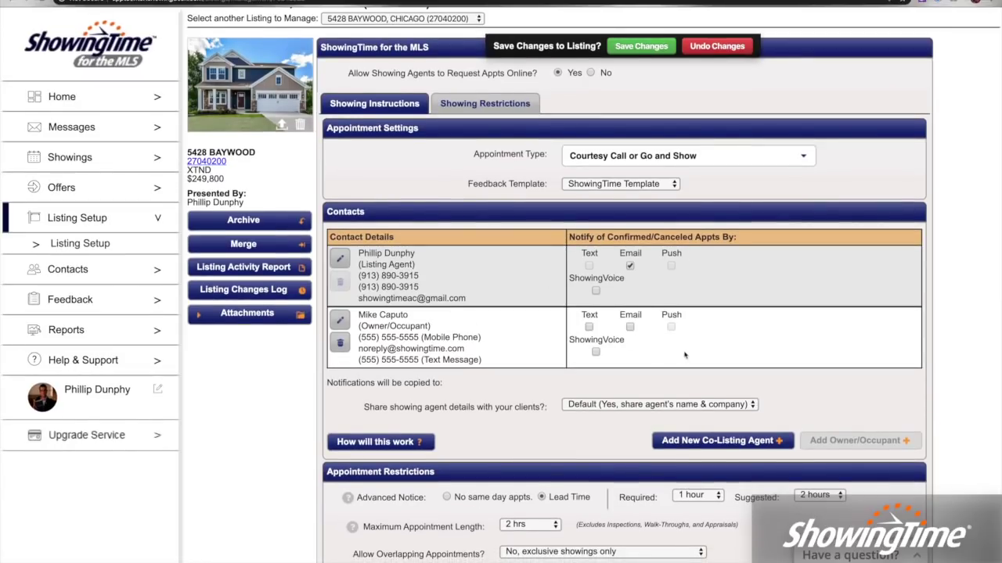
scroll(680, 353, down, 1)
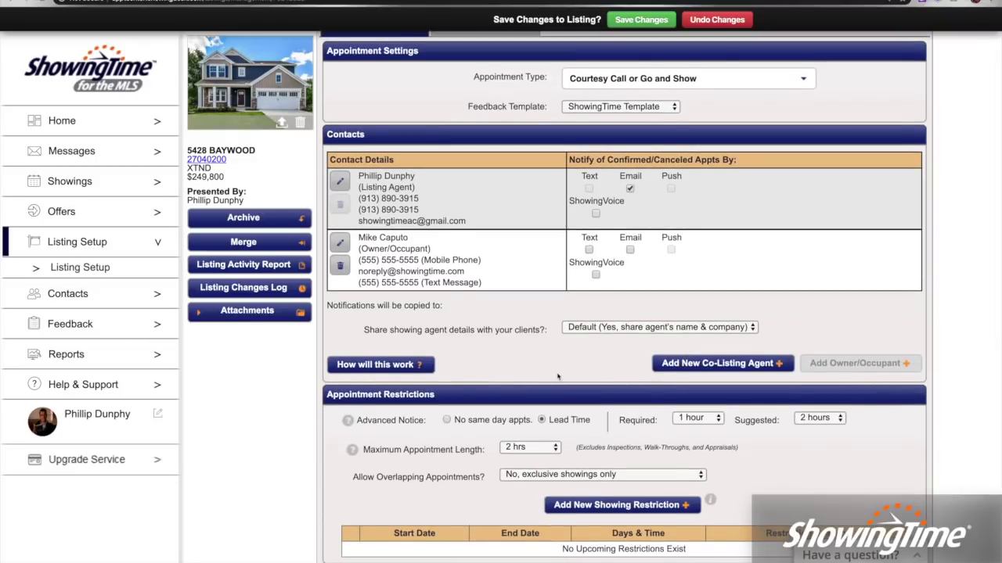
scroll(558, 376, down, 3)
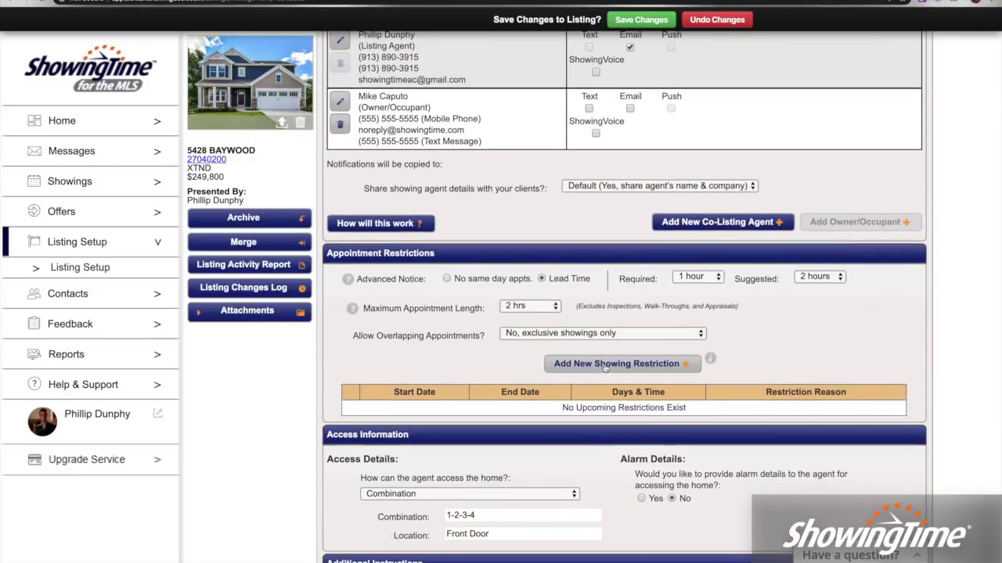
click(604, 364)
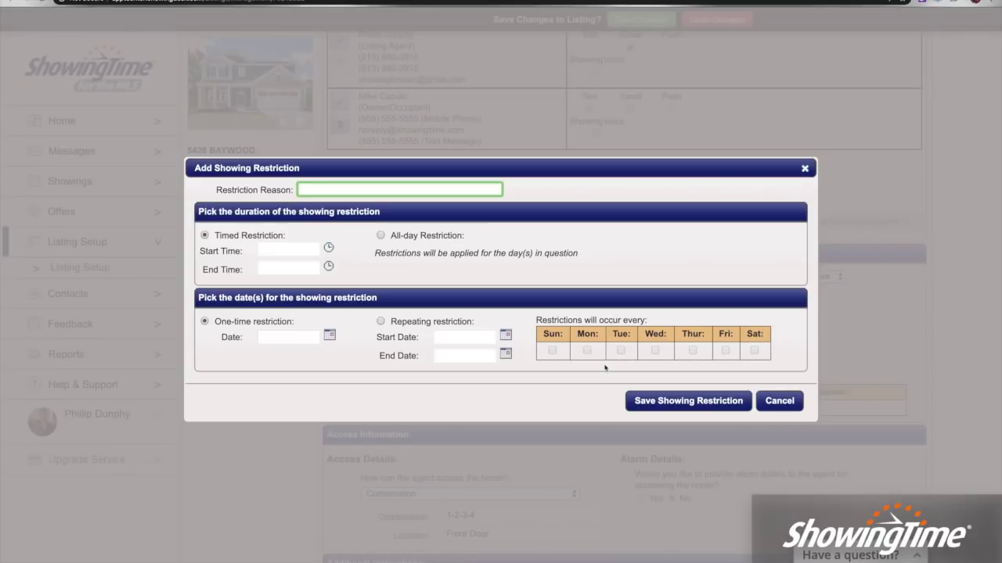
text(Home School)
click(282, 251)
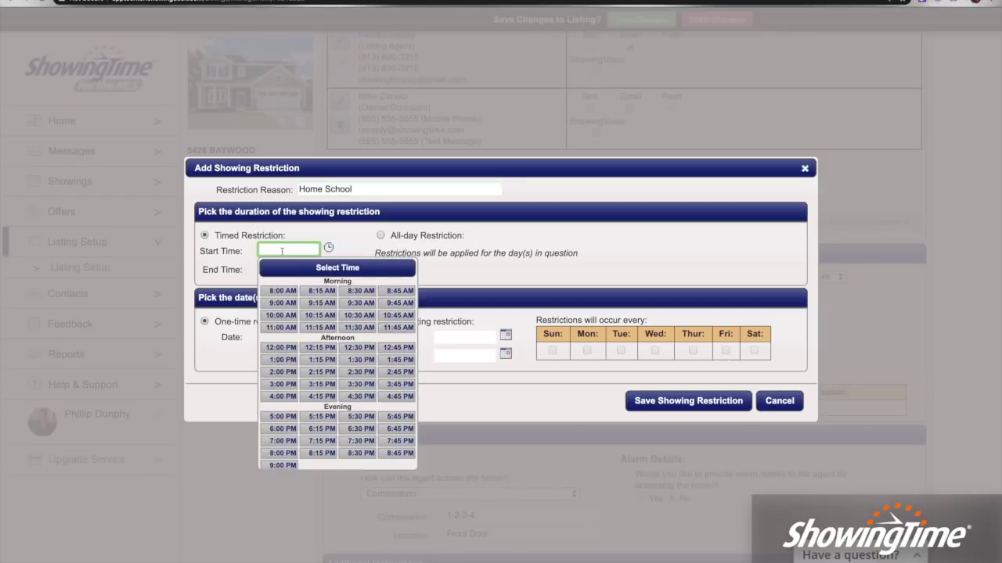
click(272, 291)
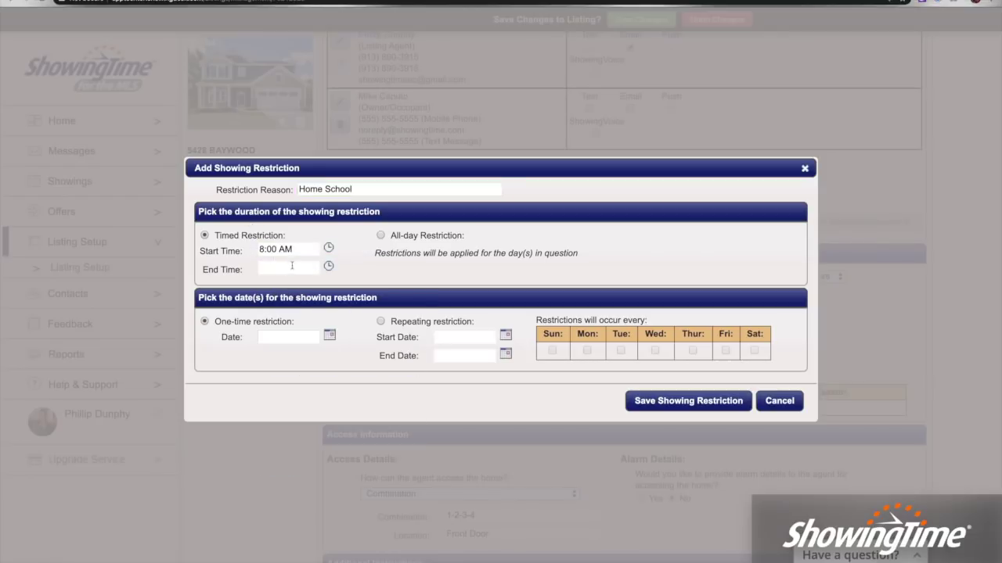
click(292, 267)
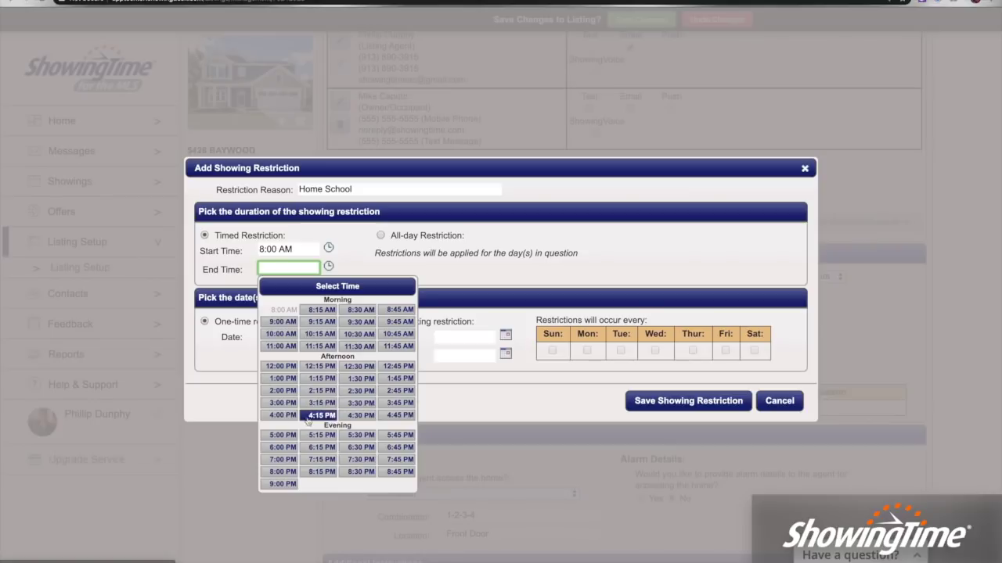
click(280, 414)
Step: Make the Home School restriction repeating, with start date 03/25/2020 and end date 05/31/2020
click(380, 322)
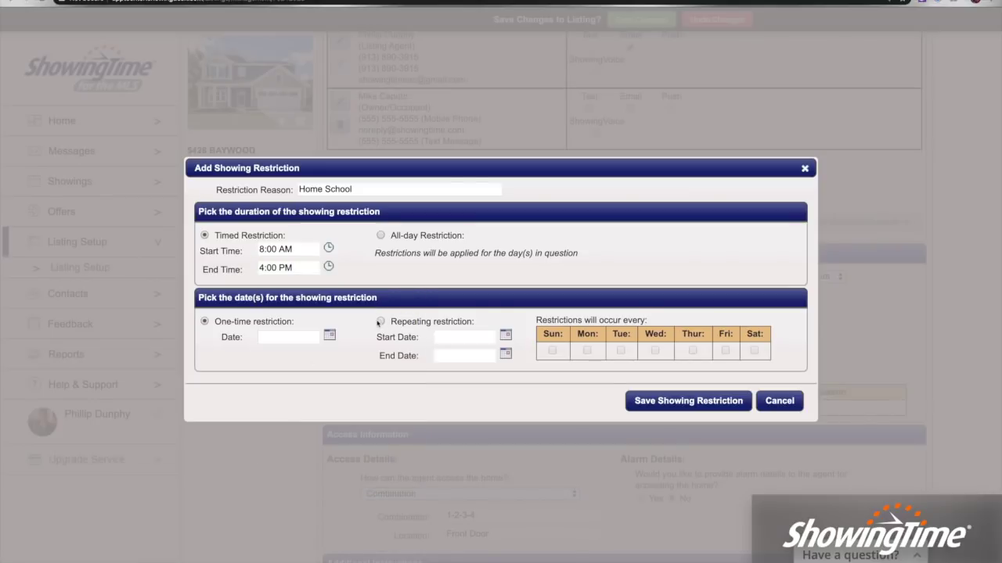
click(472, 339)
click(514, 433)
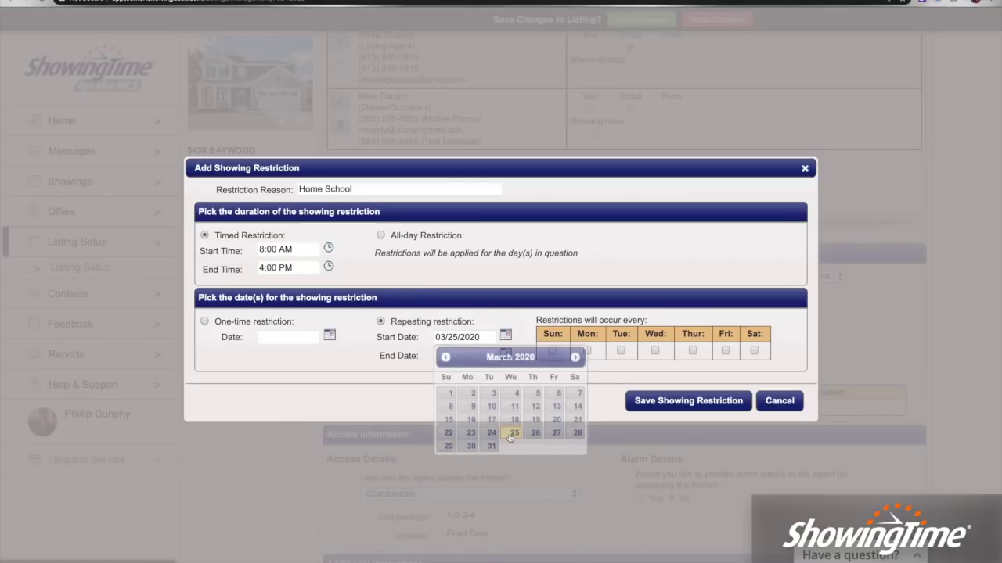
click(482, 356)
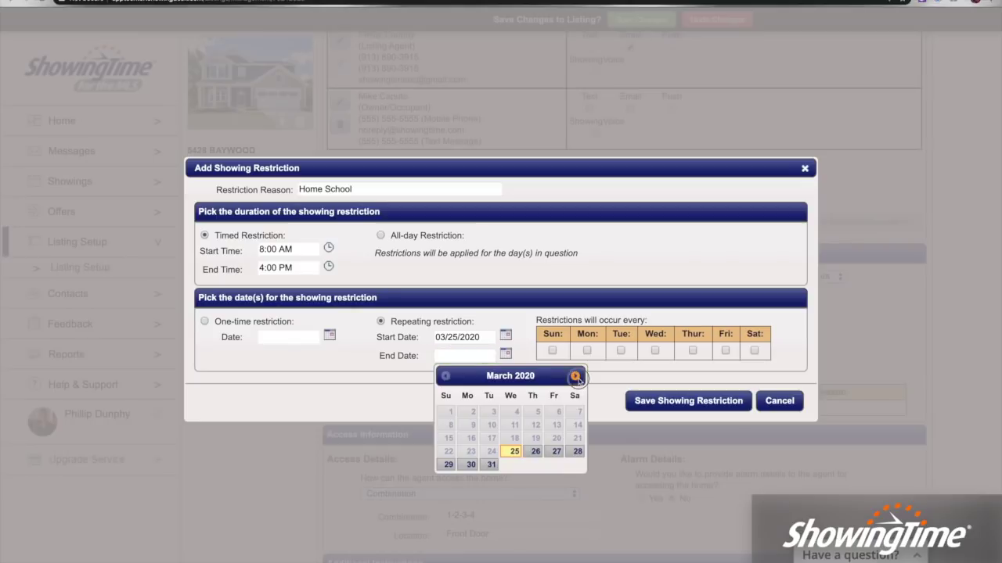
click(575, 376)
click(575, 376)
click(448, 479)
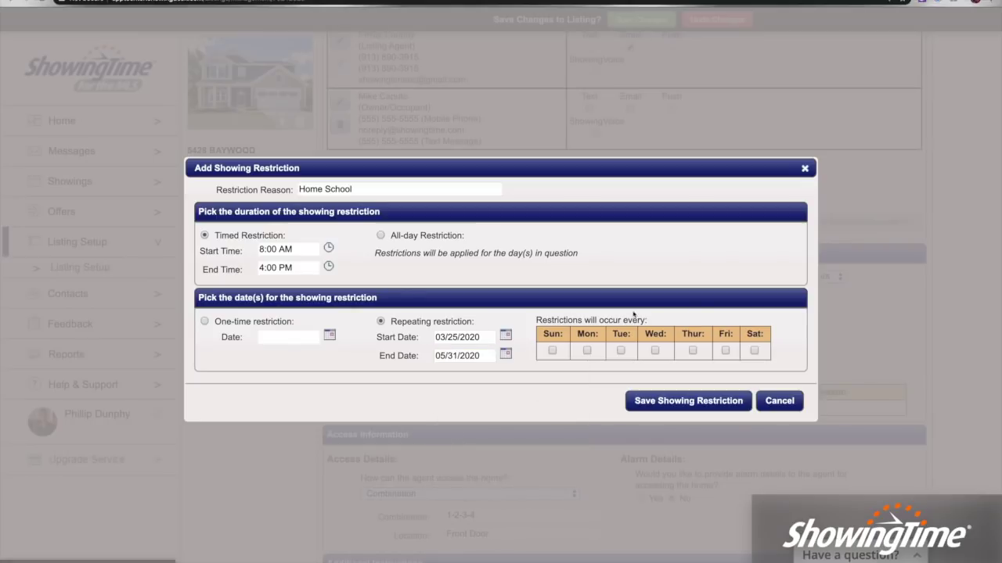
Step: Apply the repeating restriction to every weekday, Monday through Friday, and save the showing restriction
click(587, 351)
click(654, 351)
click(693, 350)
click(725, 351)
click(678, 402)
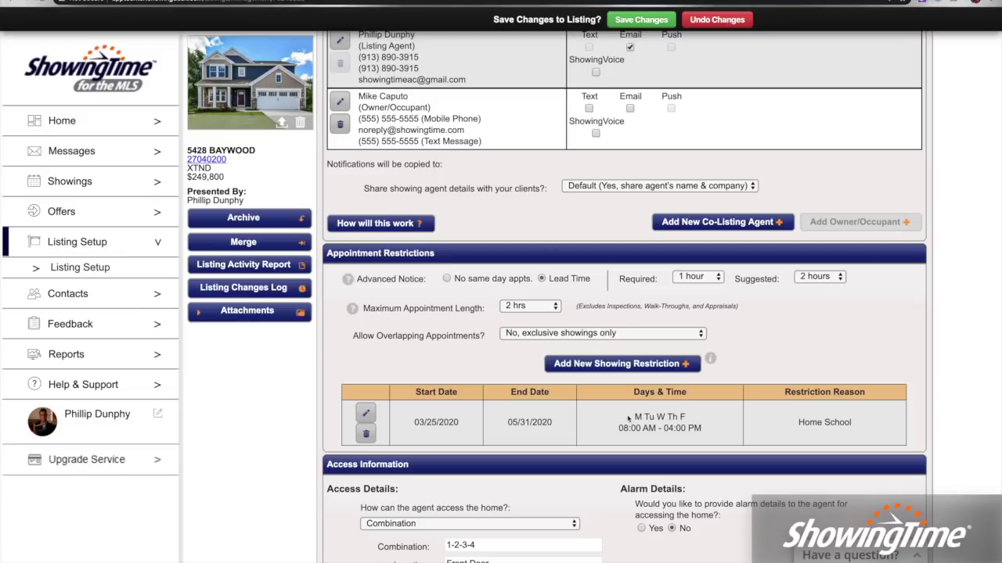
Step: Set how the agent accesses the home to Other in the listing's access details
scroll(712, 424, down, 3)
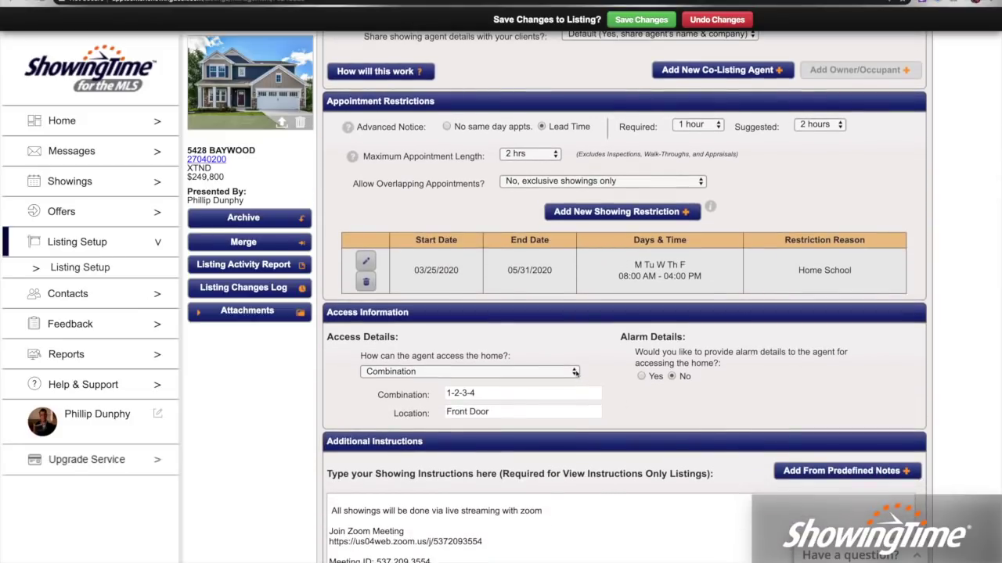
click(575, 373)
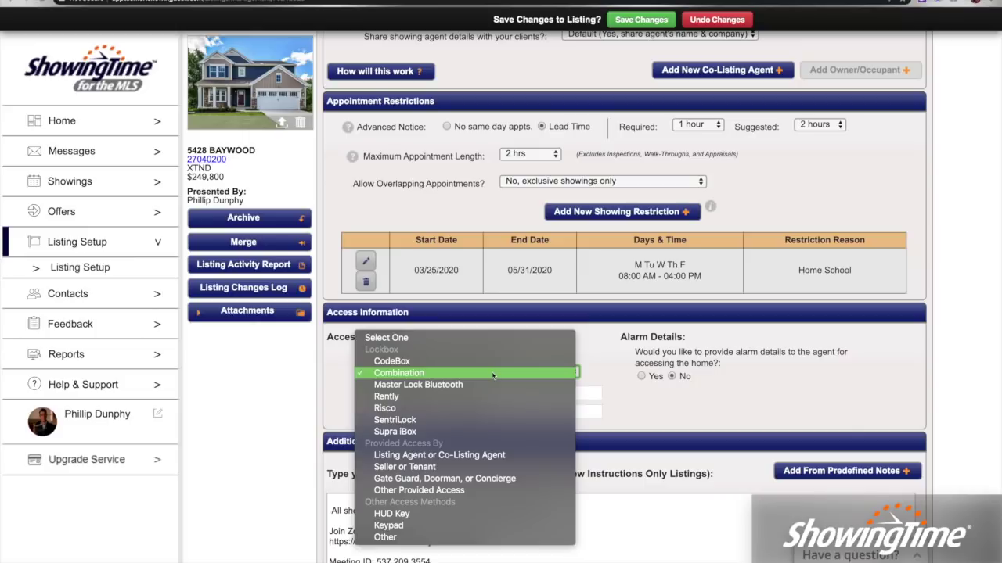
click(468, 537)
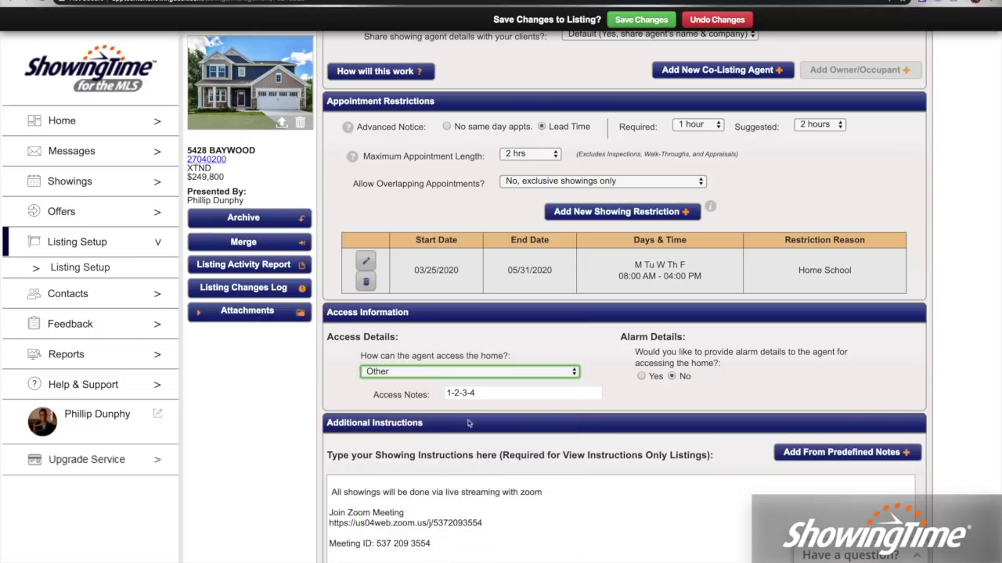
Step: Copy the Zoom meeting link from the showing instructions and paste it over the existing access notes
drag(484, 523, 329, 514)
key(ctrl+c)
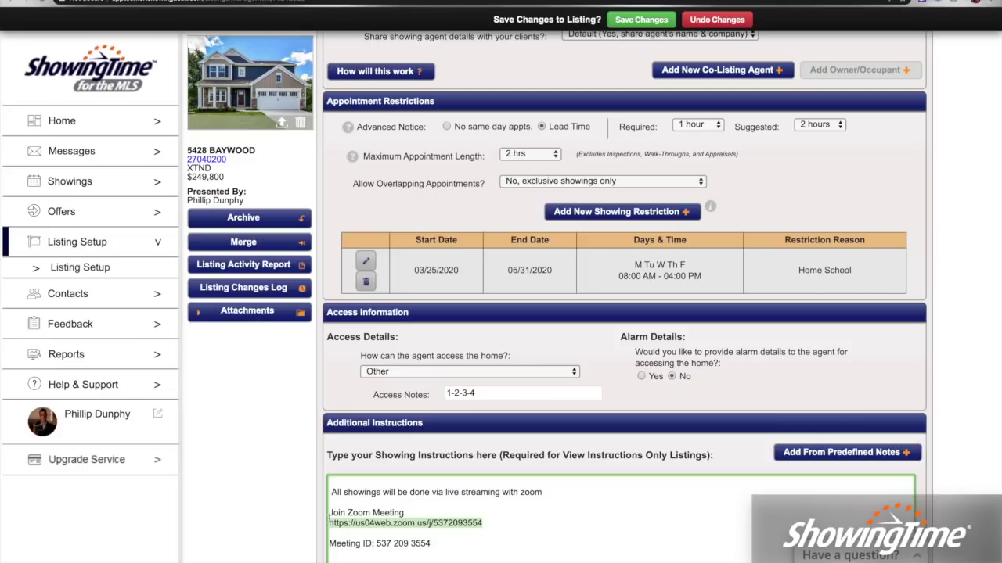
triple_click(479, 393)
key(ctrl+v)
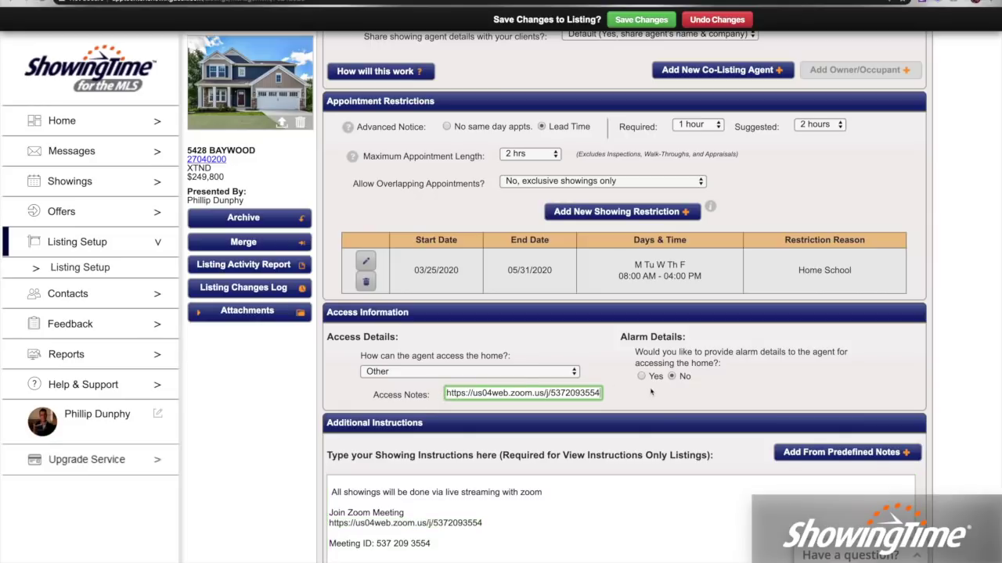
Step: Replace the contents of the access notes with "Live streamed via Zoom"
triple_click(543, 393)
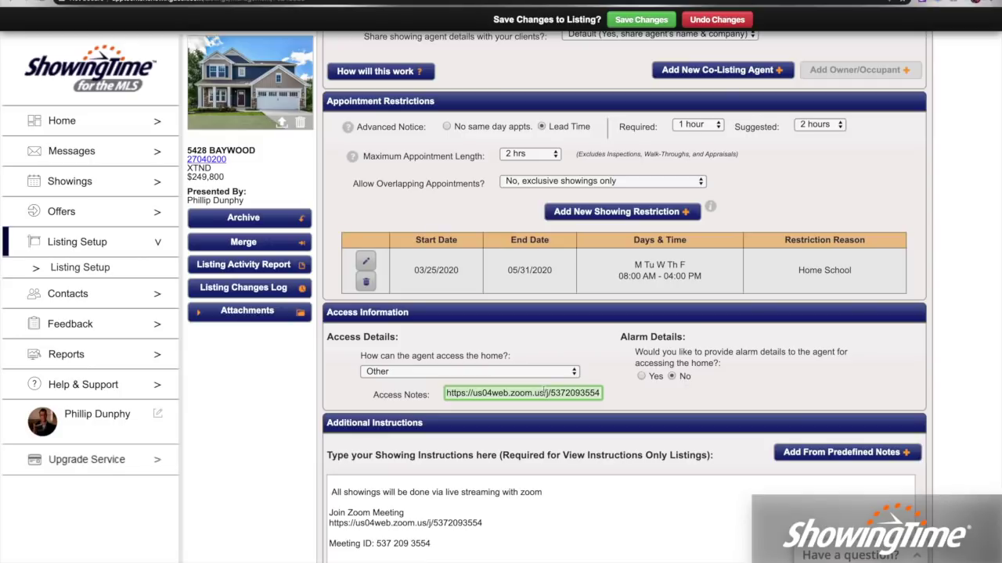
text(Live strea)
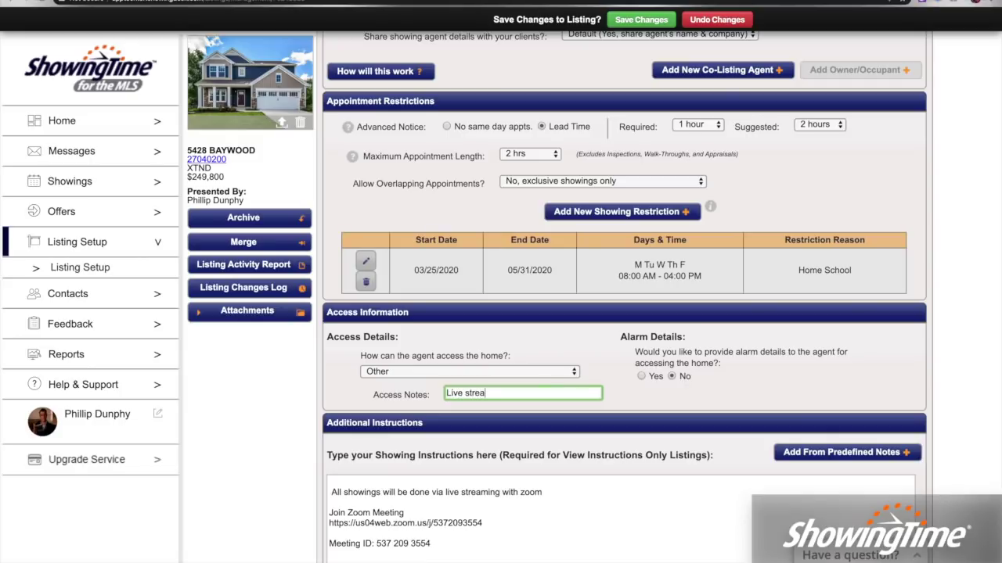
text(med via Zoom)
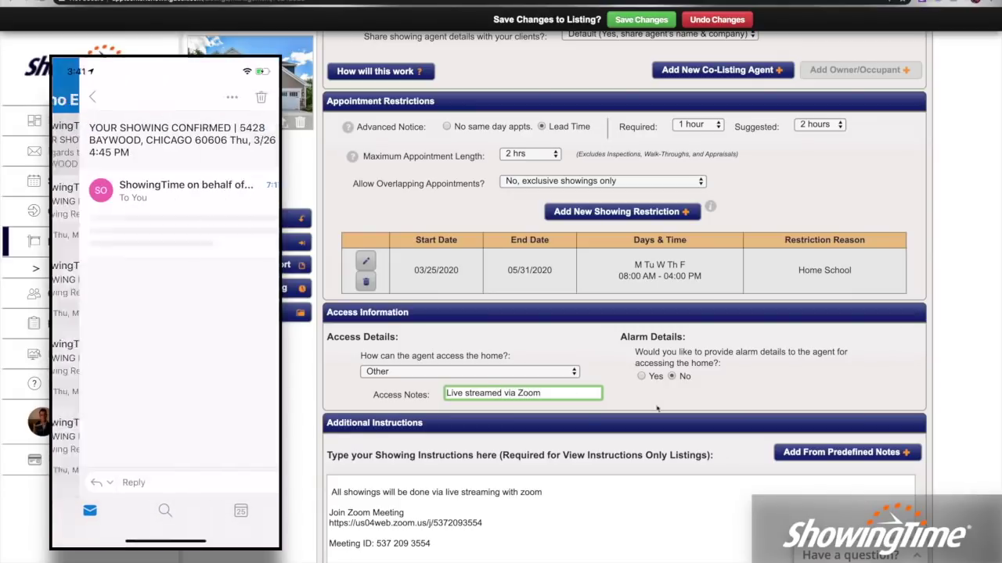
click(698, 405)
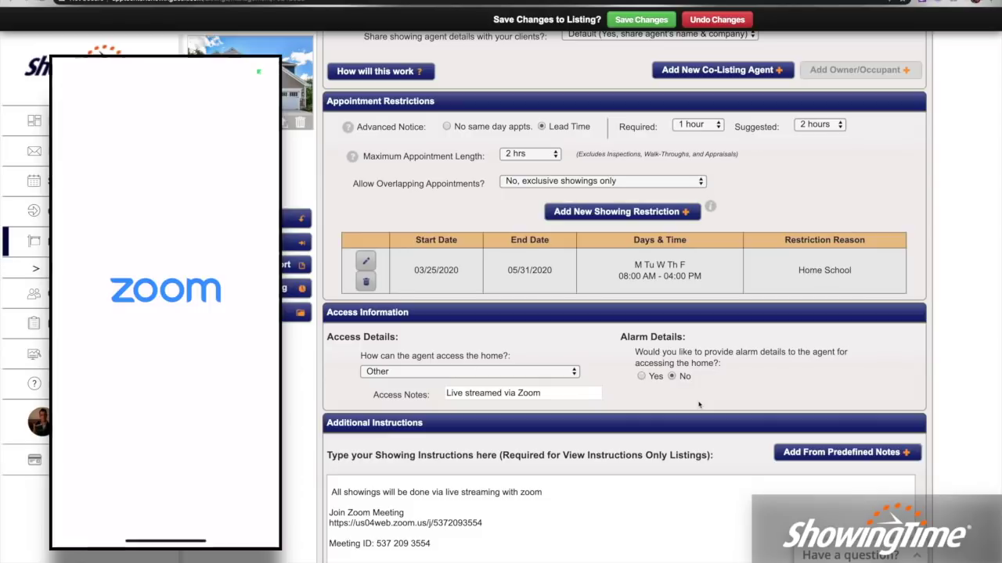
Step: Review the listing's restriction and access settings and save the changes to the listing
scroll(699, 405, down, 2)
scroll(698, 395, up, 3)
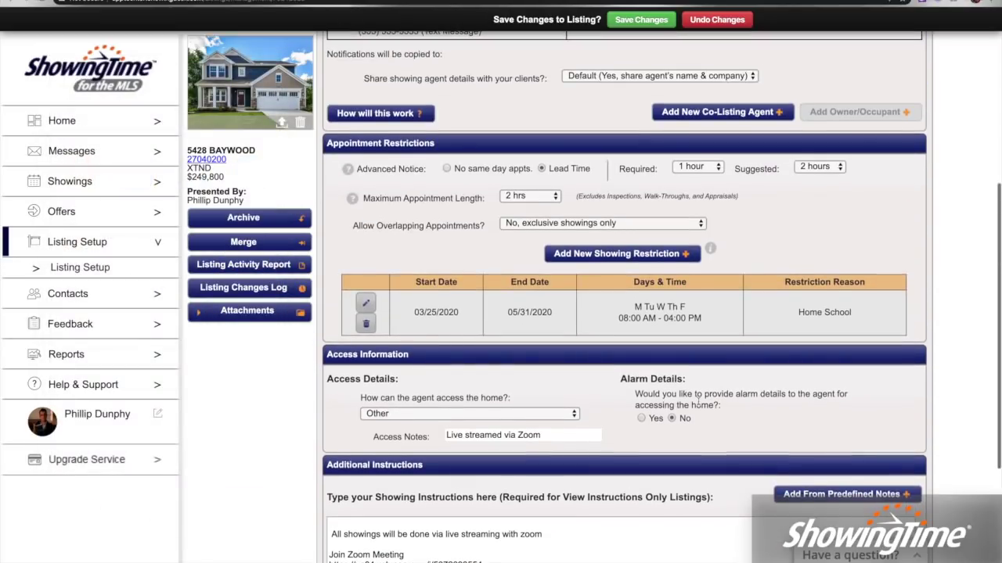
scroll(698, 401, up, 3)
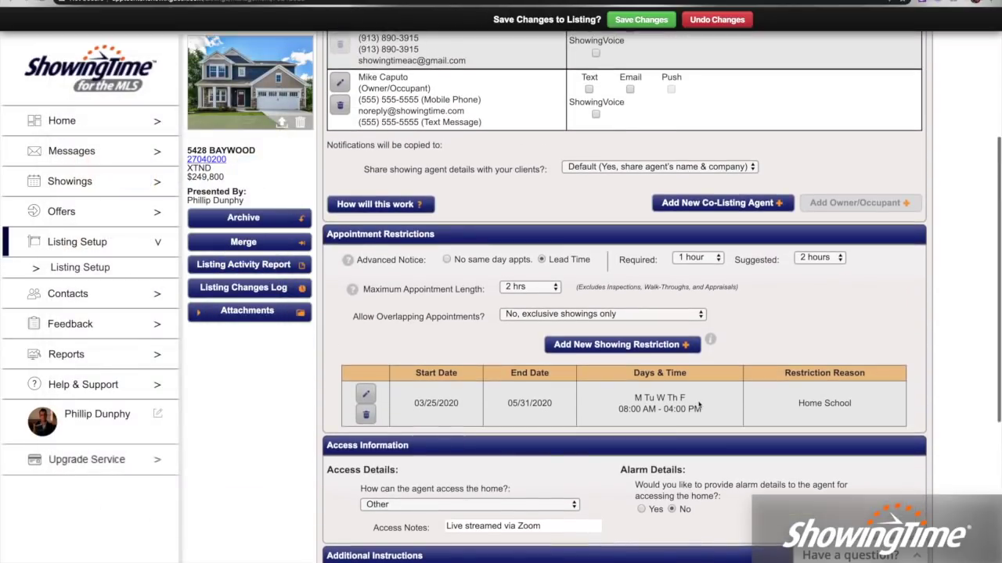
click(652, 23)
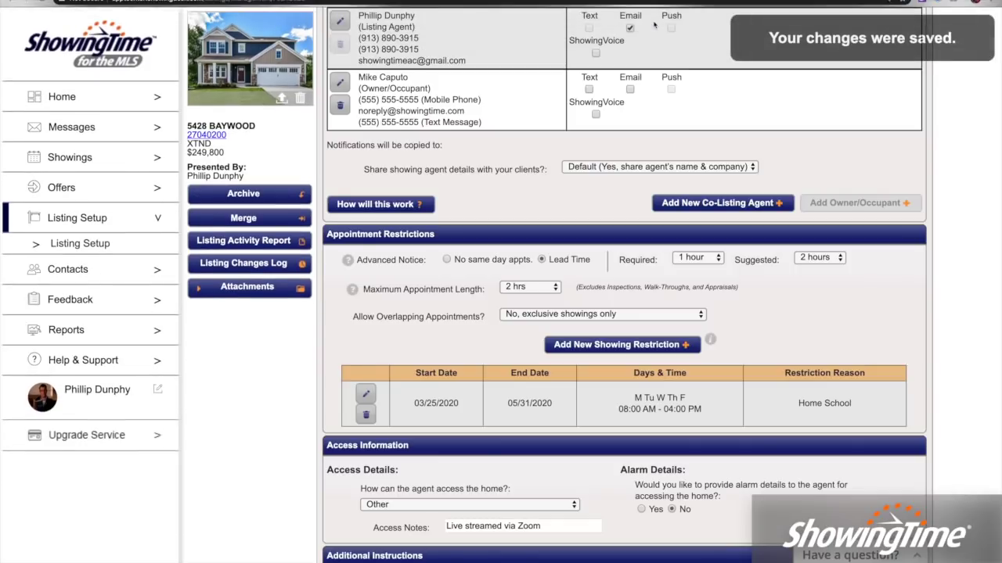